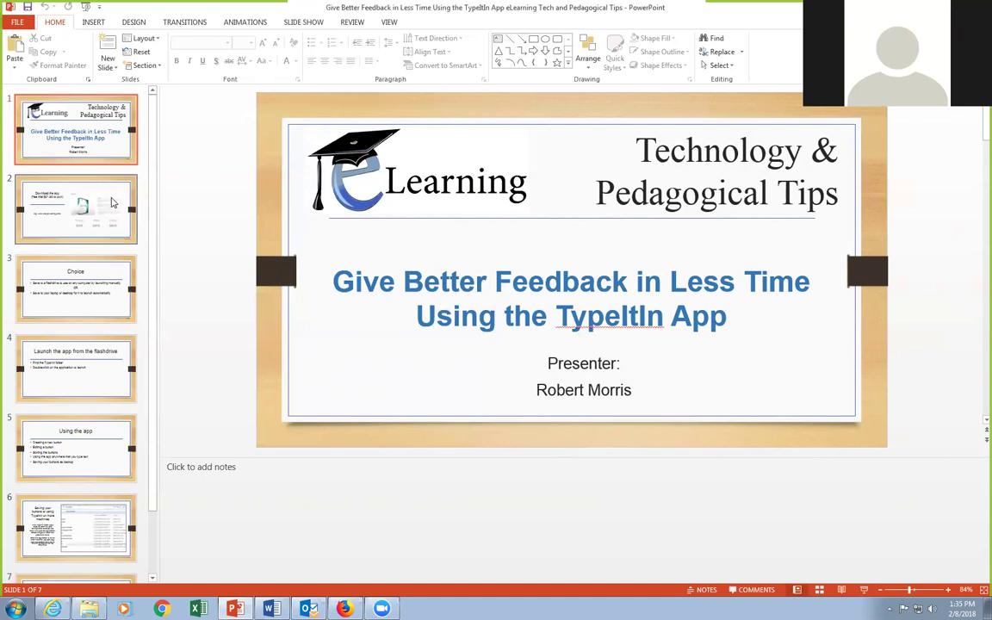
Show the app download slide, followed by the Choice slide.
left_click(111, 200)
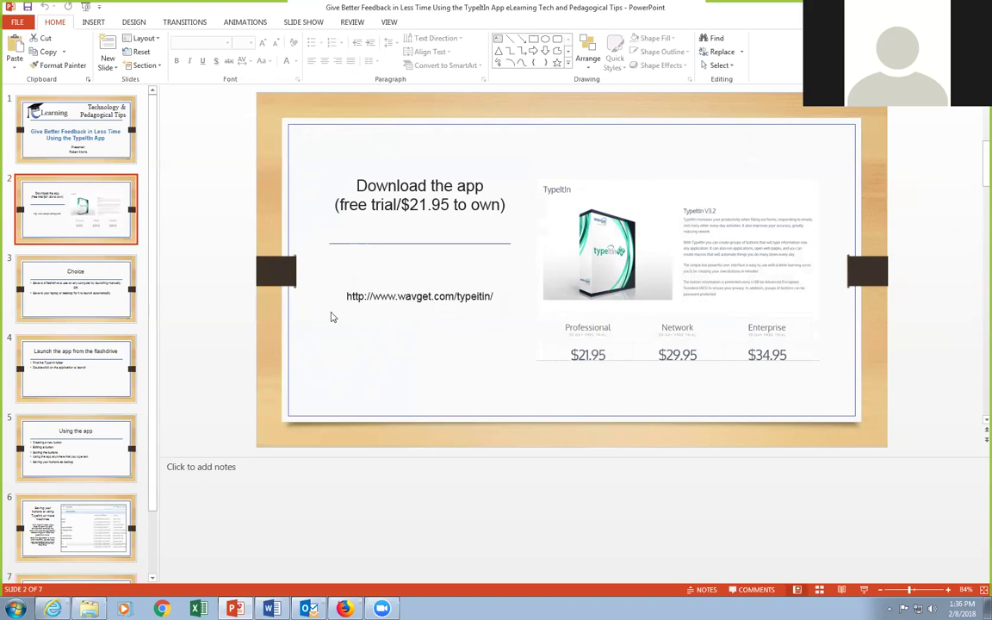
left_click(93, 304)
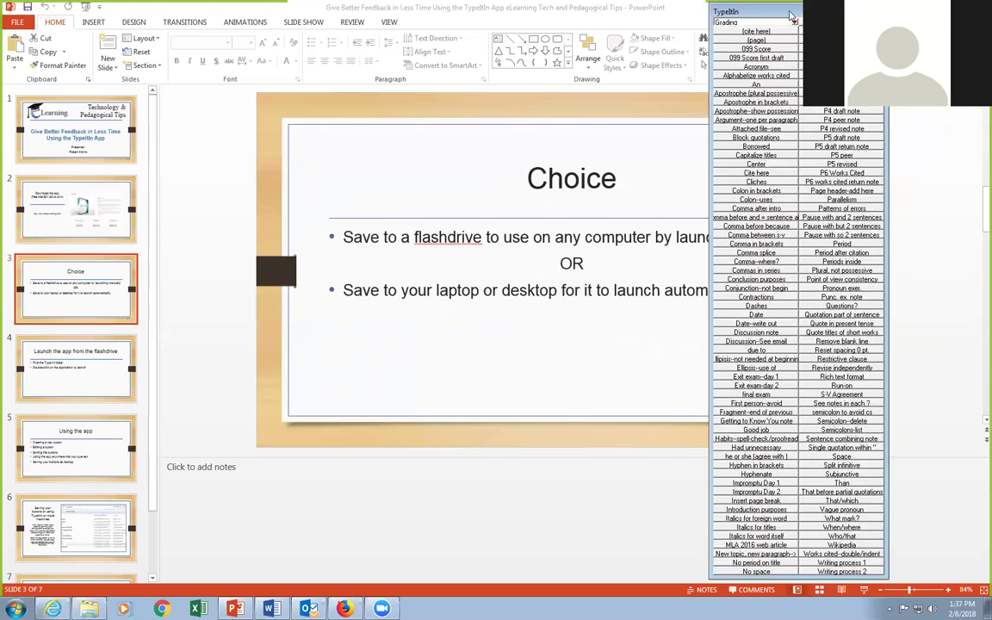
Move the TypeItIn window off the slide text, view it over the Word paper and the Firefox page, and return to PowerPoint.
left_click_drag(790, 15, 876, 24)
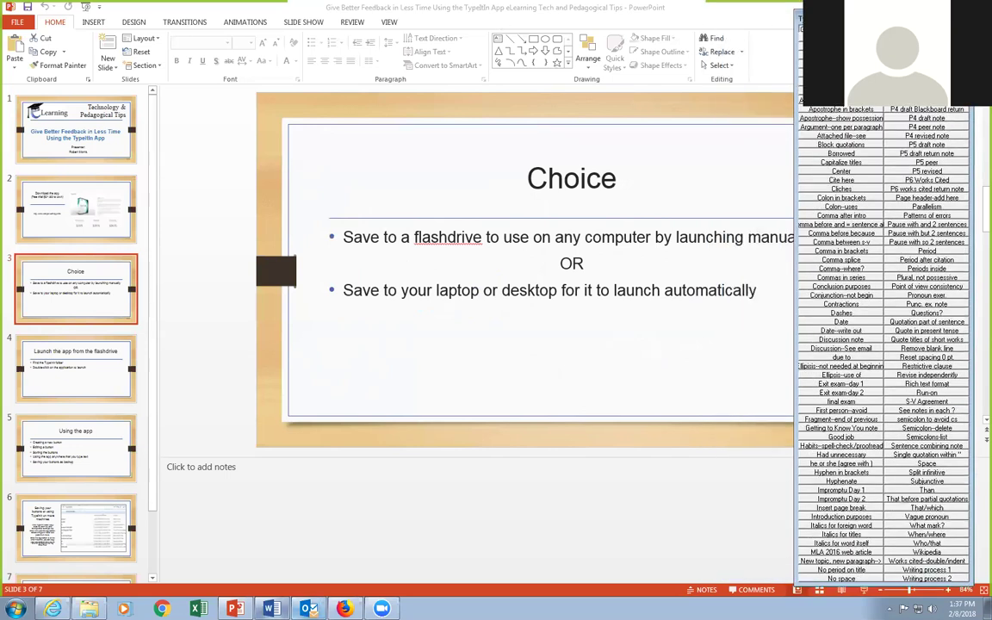
left_click(270, 608)
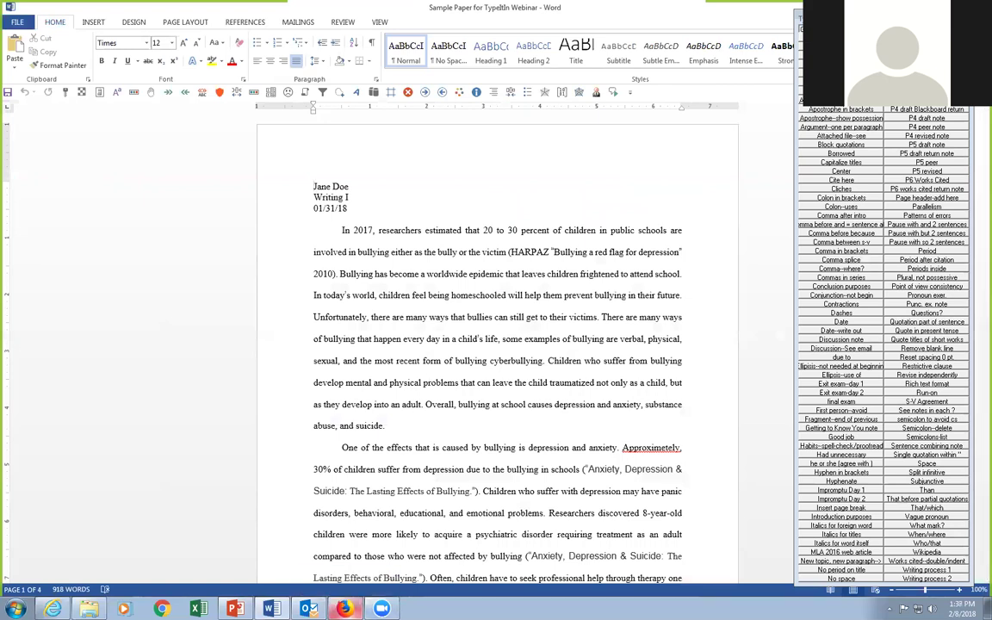
left_click(344, 609)
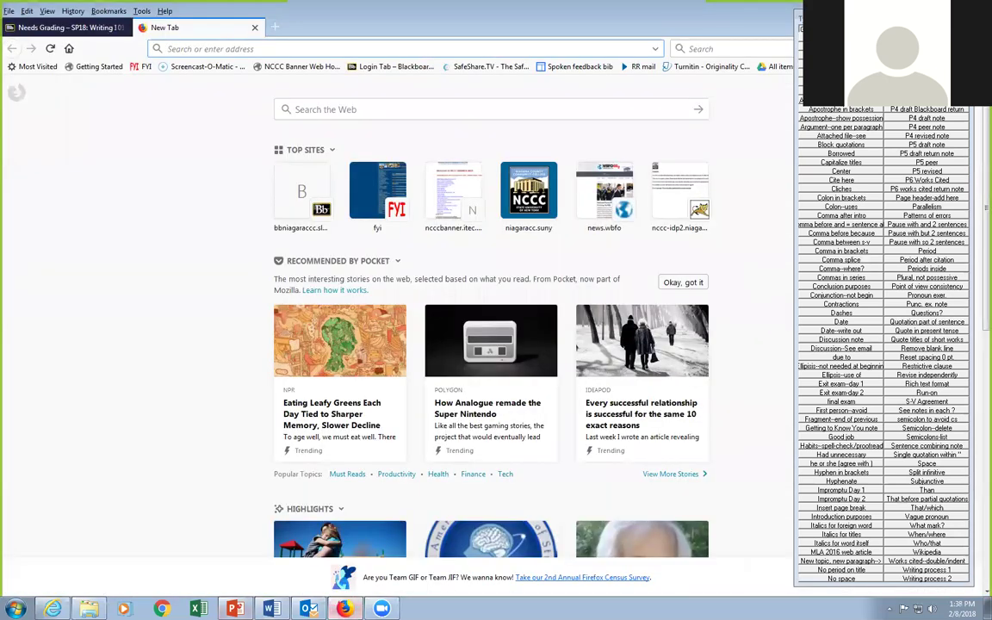
left_click(234, 608)
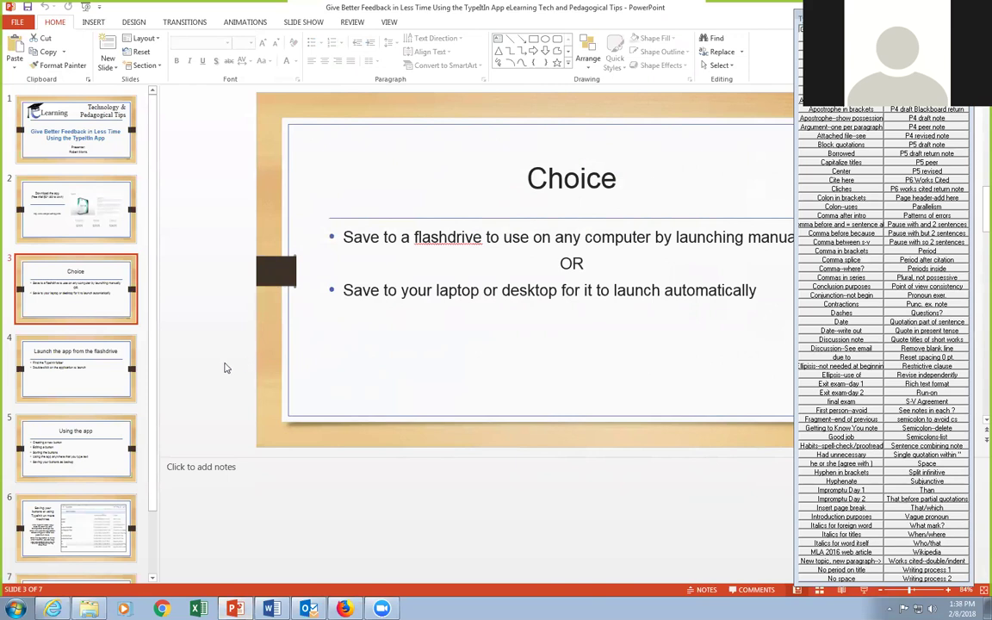
Show the slide on launching from the flashdrive and switch to Windows Explorer to open the TypeItIn folder on Lexar (F:).
left_click(110, 382)
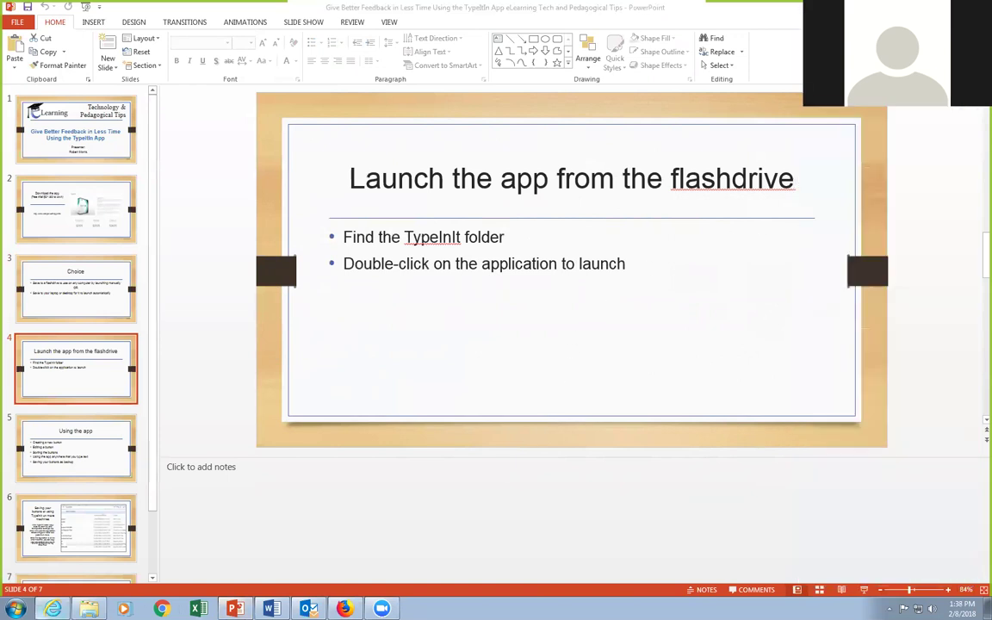
key("alt+Tab")
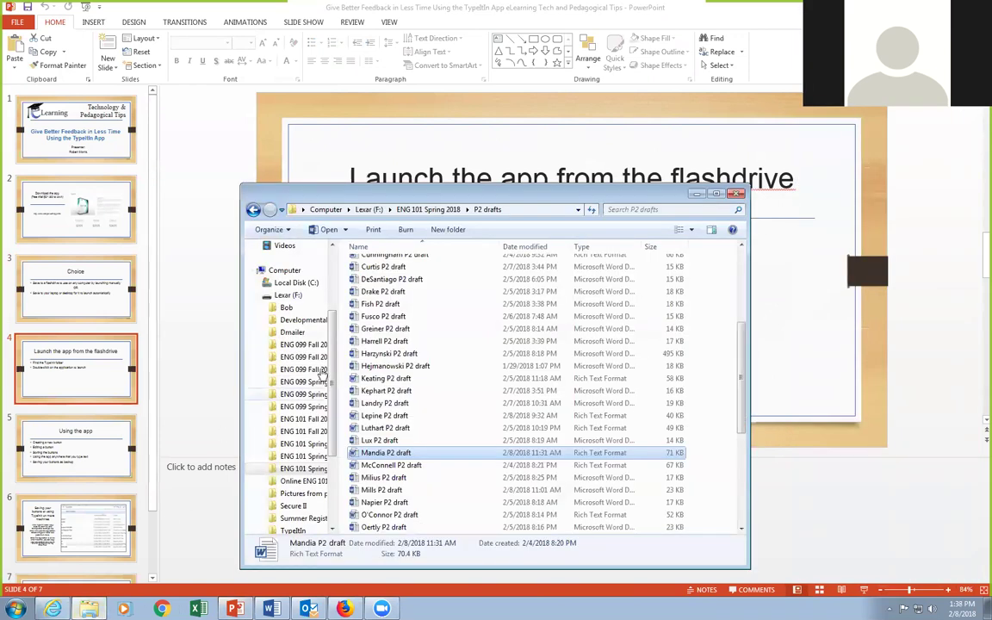
scroll(306, 434, "down", 3)
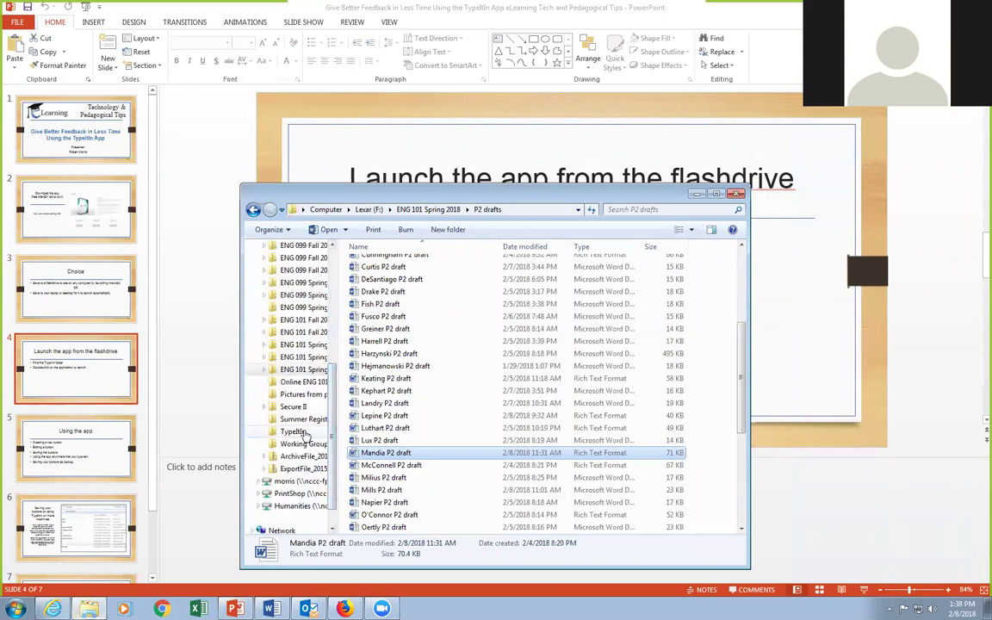
left_click(306, 435)
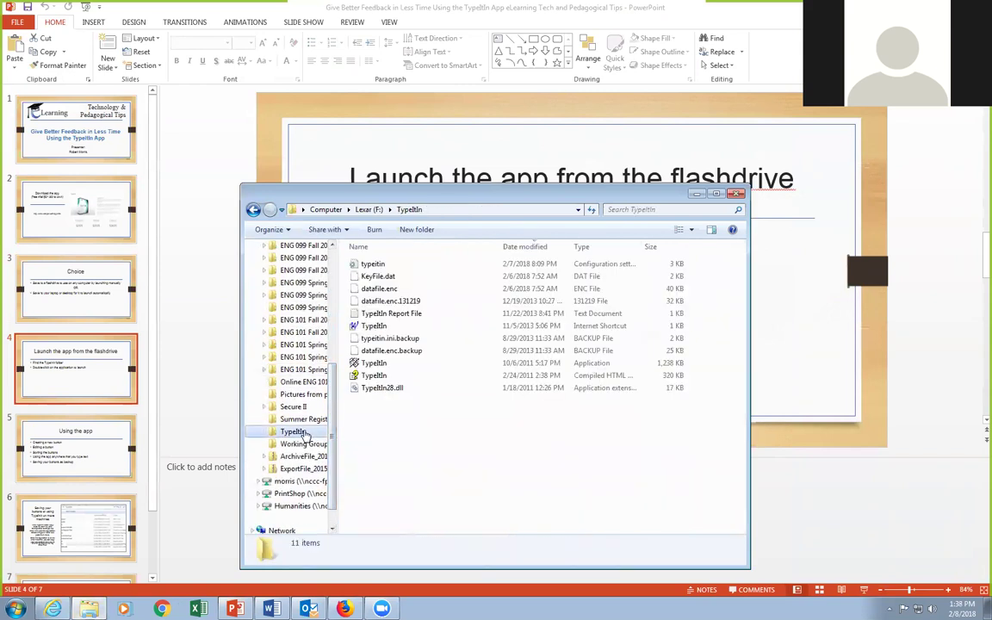
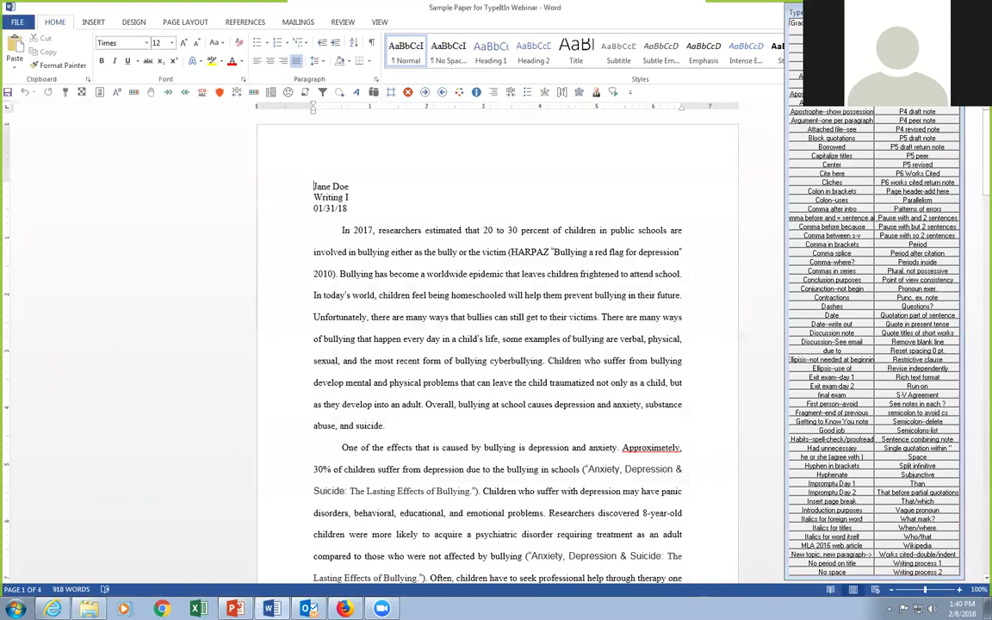
Set the font colour to standard Blue after the student's name and insert the Reset spacing 0 pt. feedback note there.
scroll(470, 447, "down", 1)
scroll(496, 345, "down", 3)
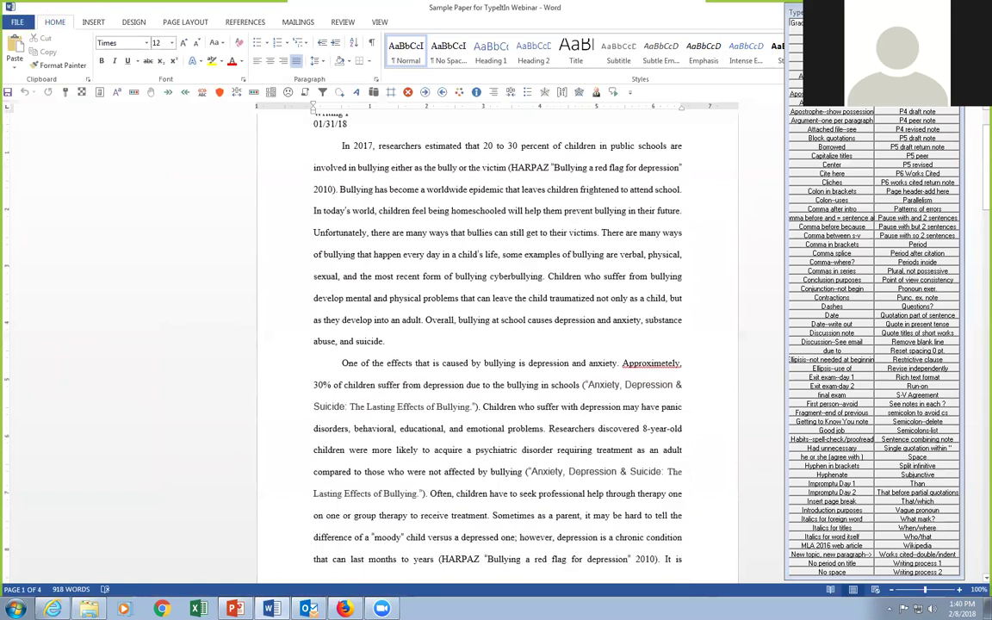
scroll(497, 344, "up", 5)
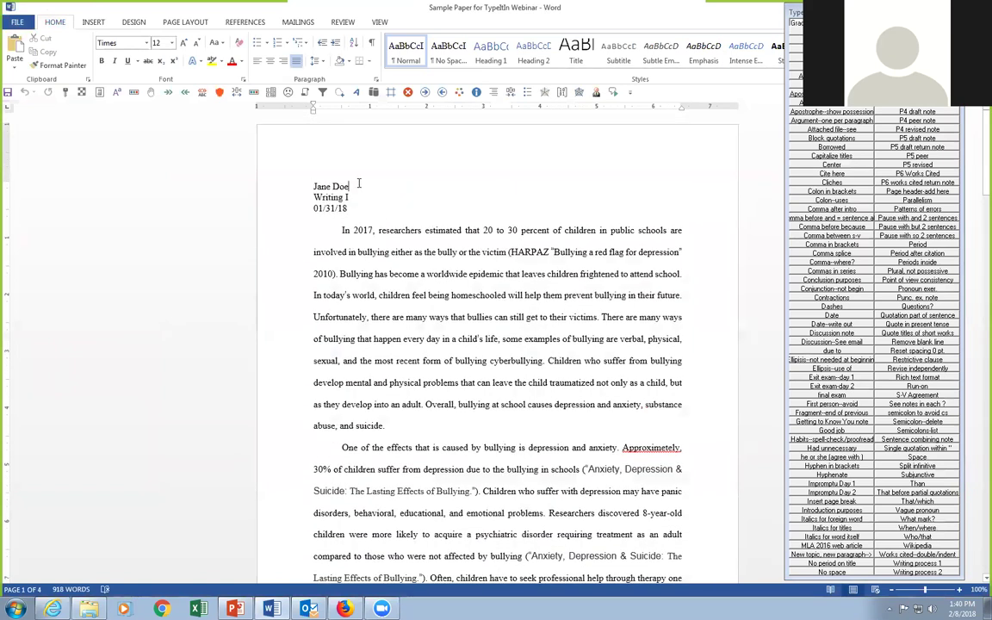
left_click(241, 61)
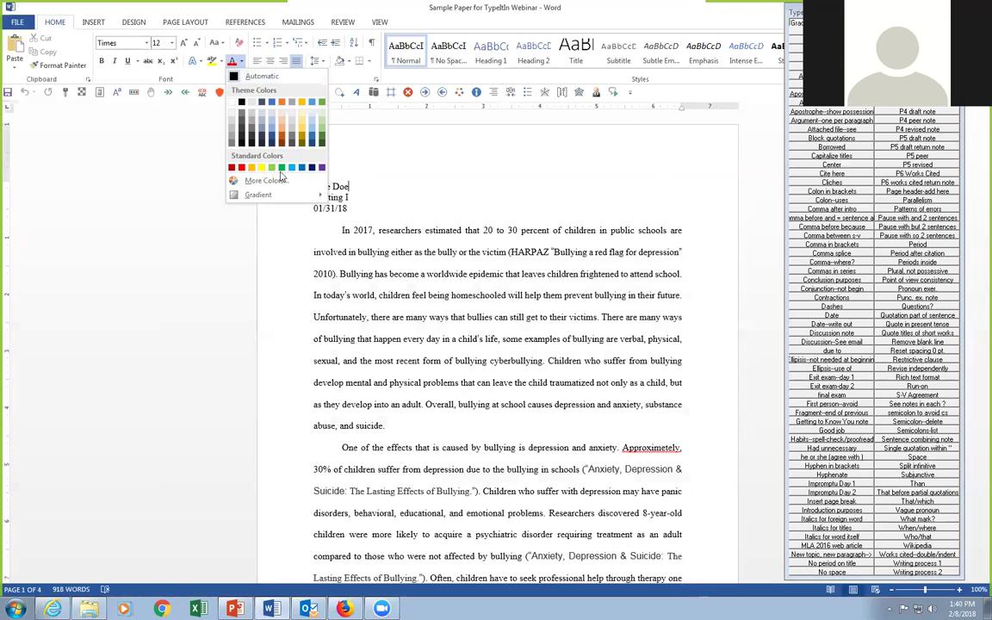
left_click(301, 169)
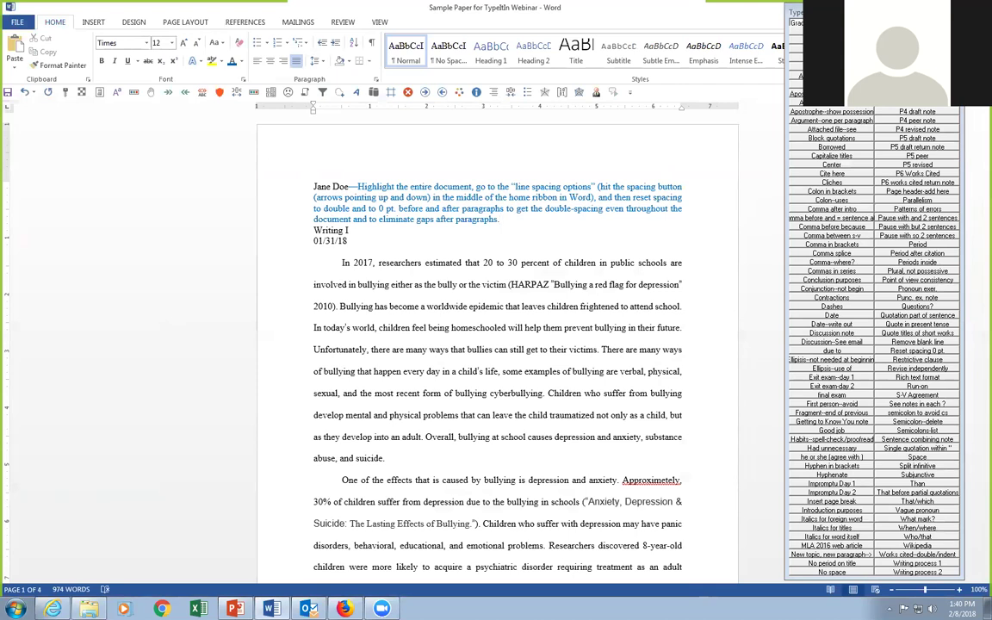
Insert "Add a page header here. See pages 598-599; directions for setting headers are in module 2." in the page header and colour it blue.
double_click(640, 156)
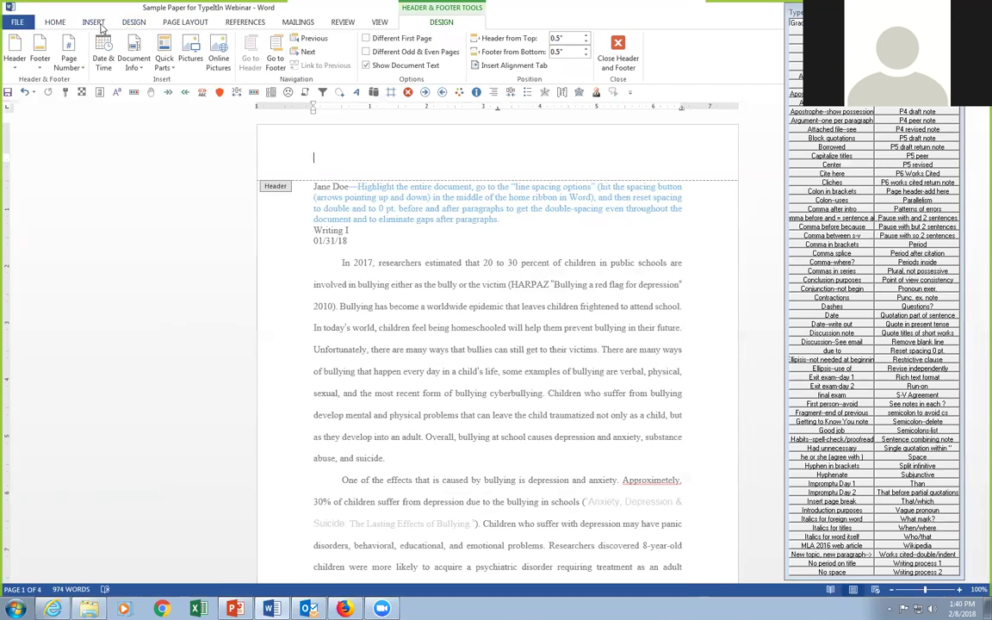
left_click(47, 21)
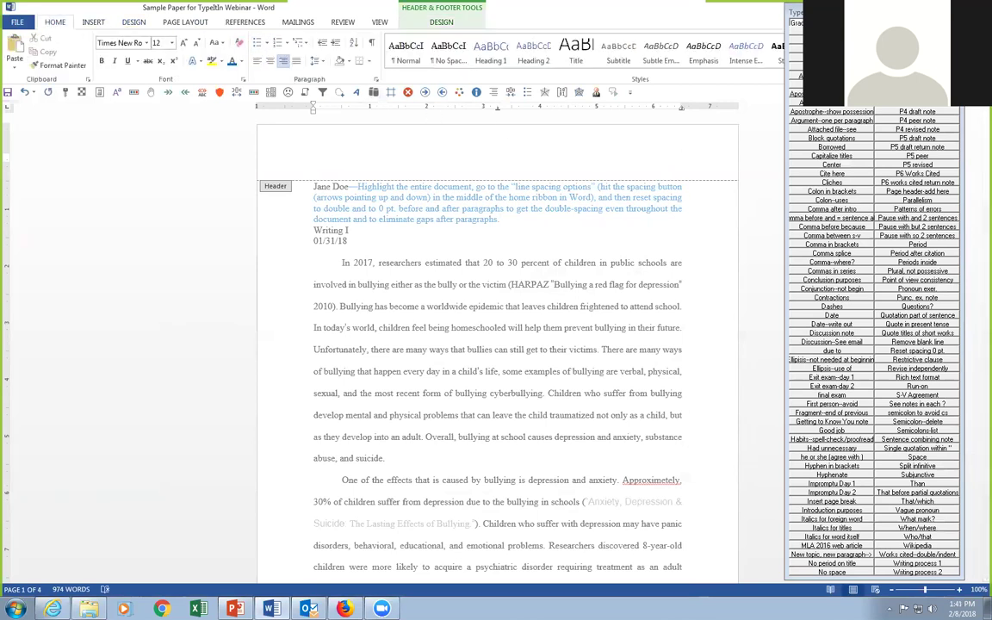
type("Add a page header here. See pages 598-599; directions for setting headers are in module 2.")
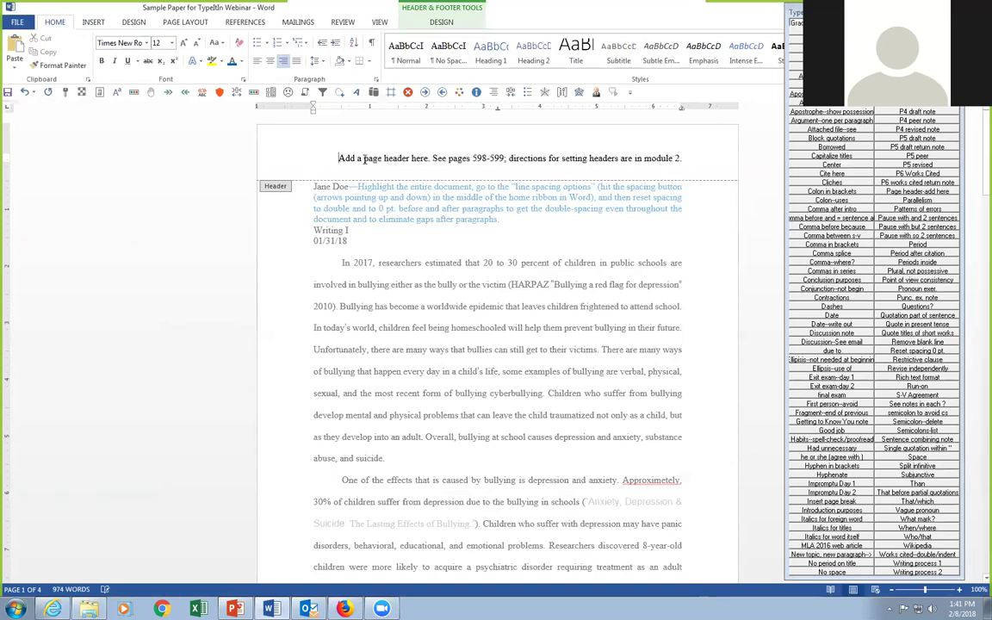
left_click_drag(350, 158, 682, 158)
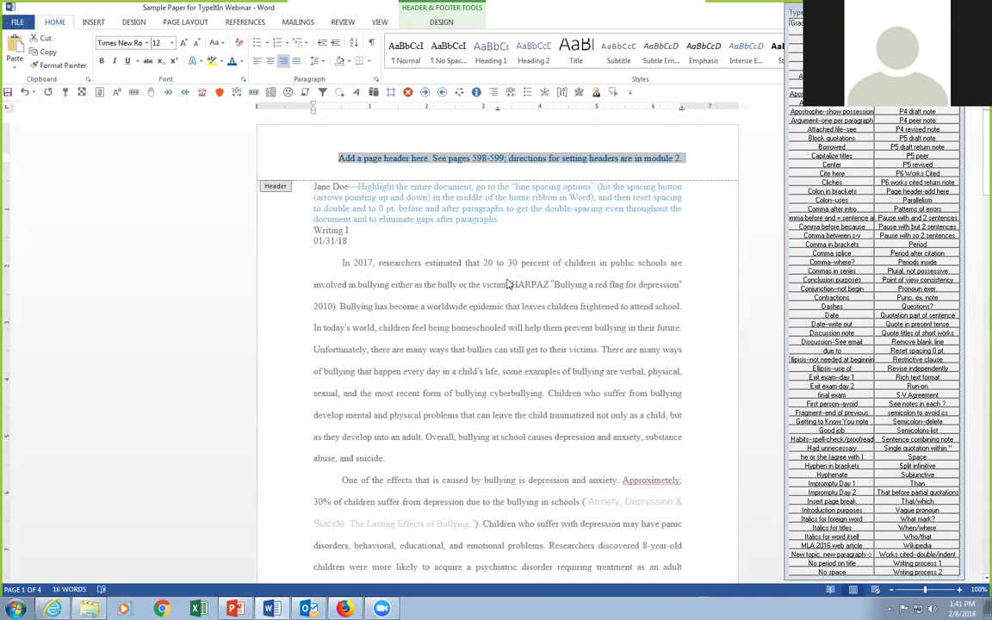
Leave the header and place the insertion point a few lines below the last works cited entry on page 4.
scroll(508, 285, "down", 4)
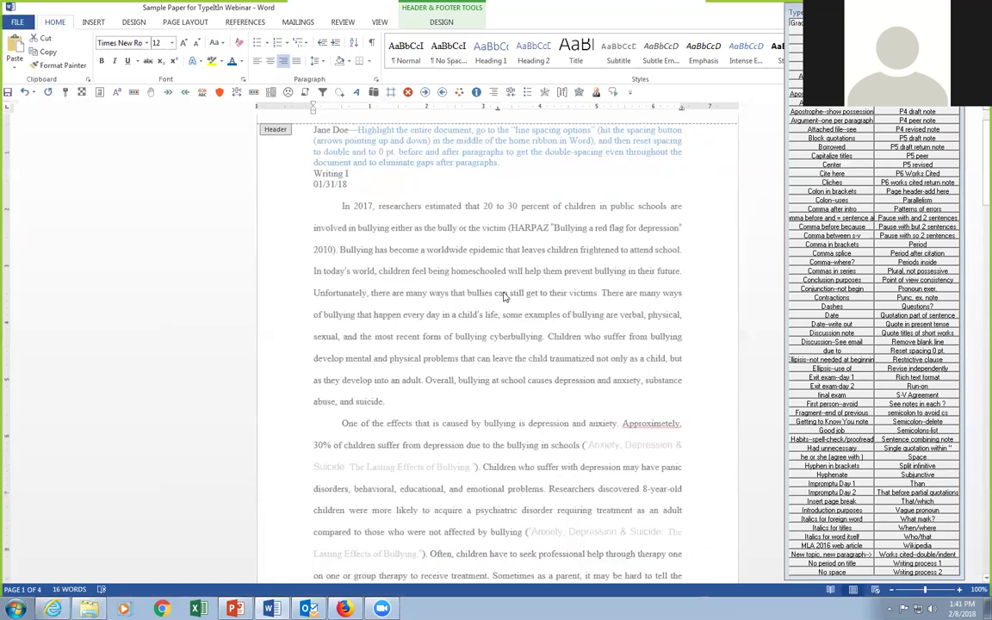
scroll(502, 300, "up", 4)
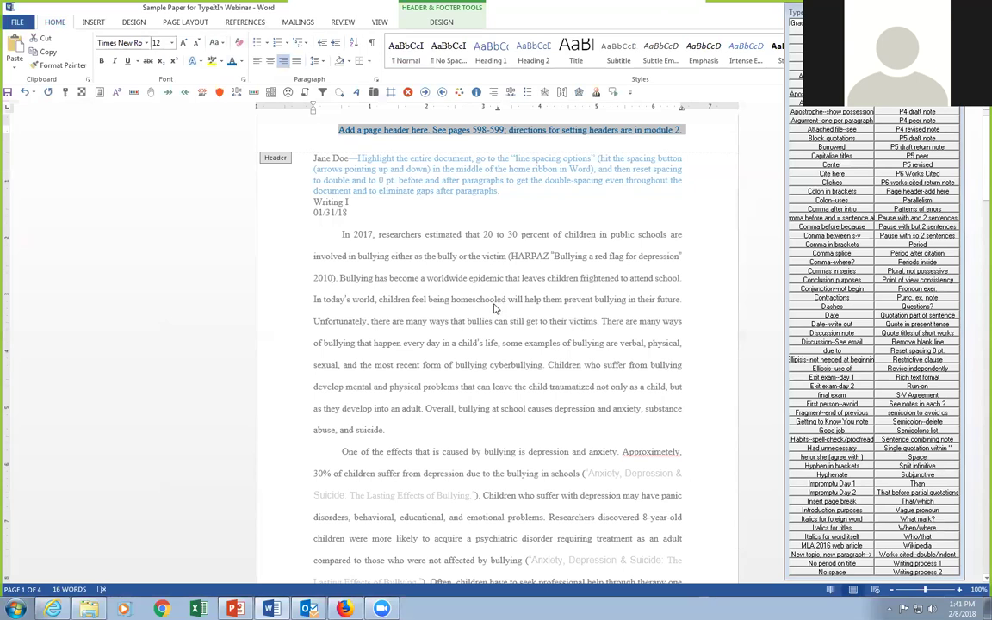
scroll(496, 306, "down", 2)
scroll(497, 305, "down", 18)
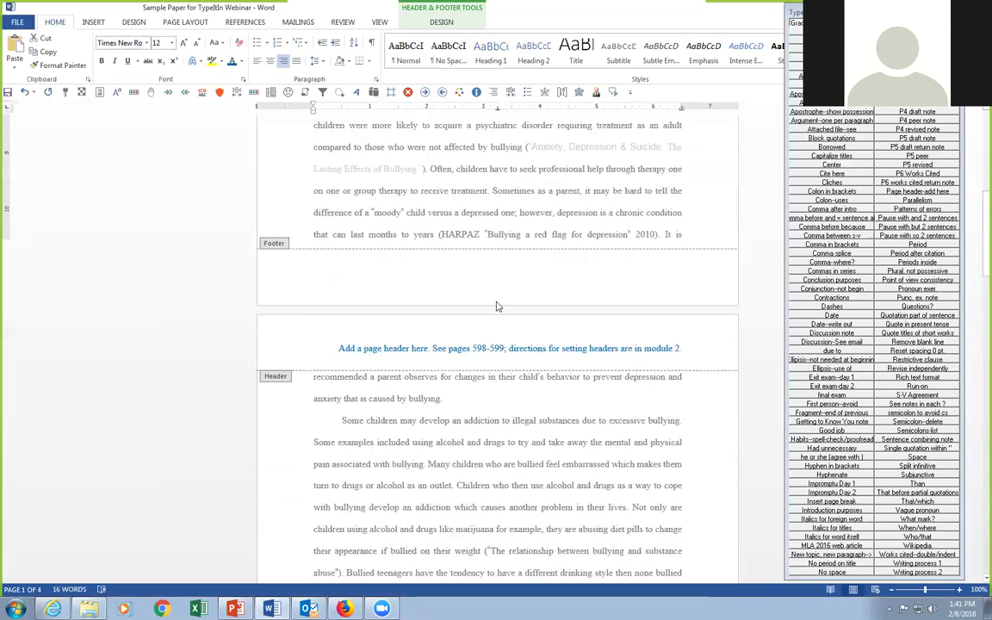
scroll(496, 306, "down", 15)
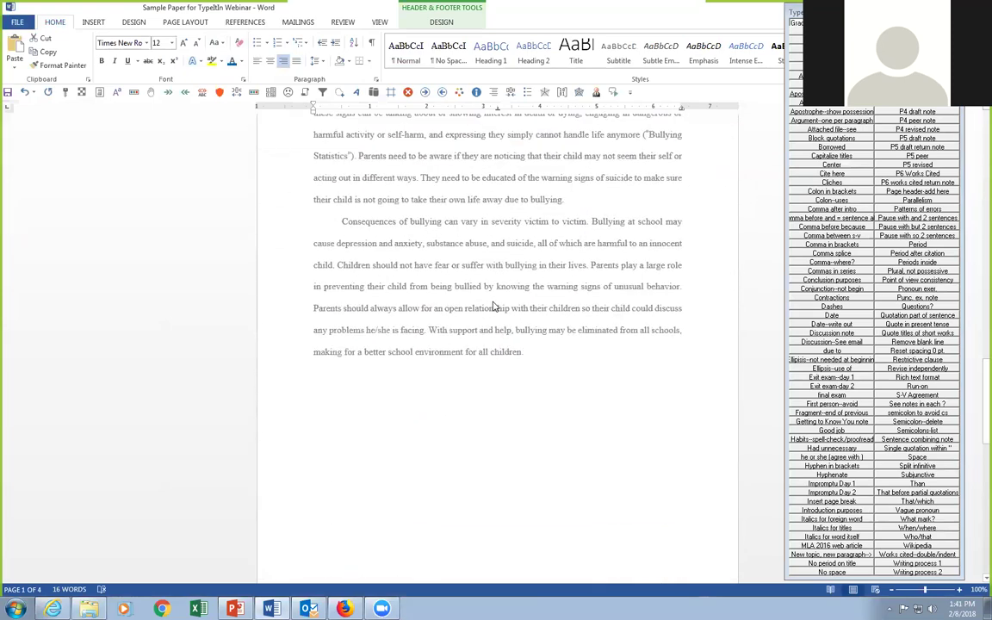
scroll(347, 299, "down", 15)
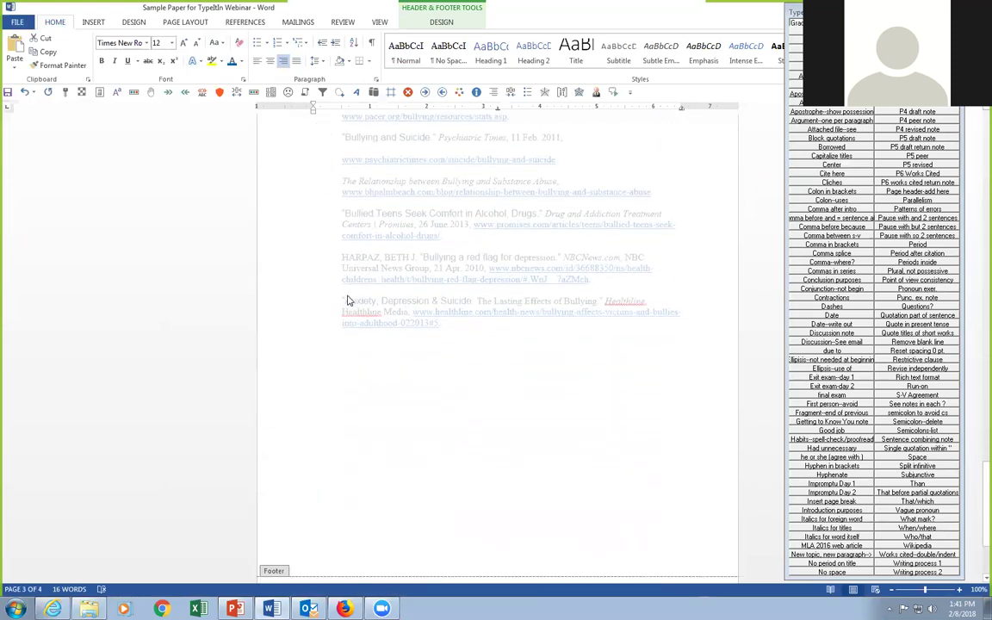
scroll(344, 344, "up", 3)
double_click(341, 363)
scroll(327, 376, "down", 3)
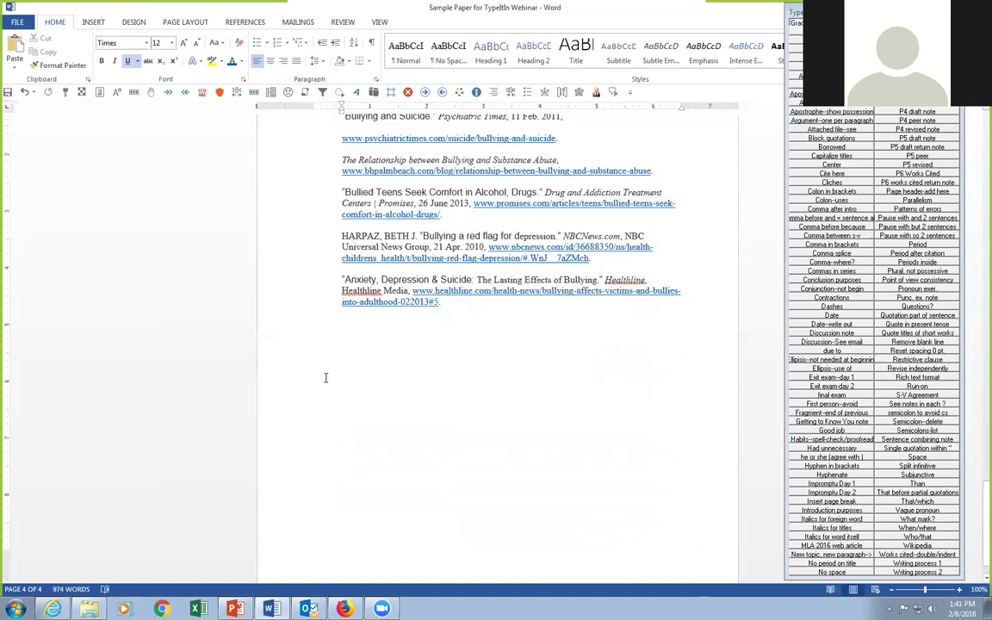
left_click(341, 372)
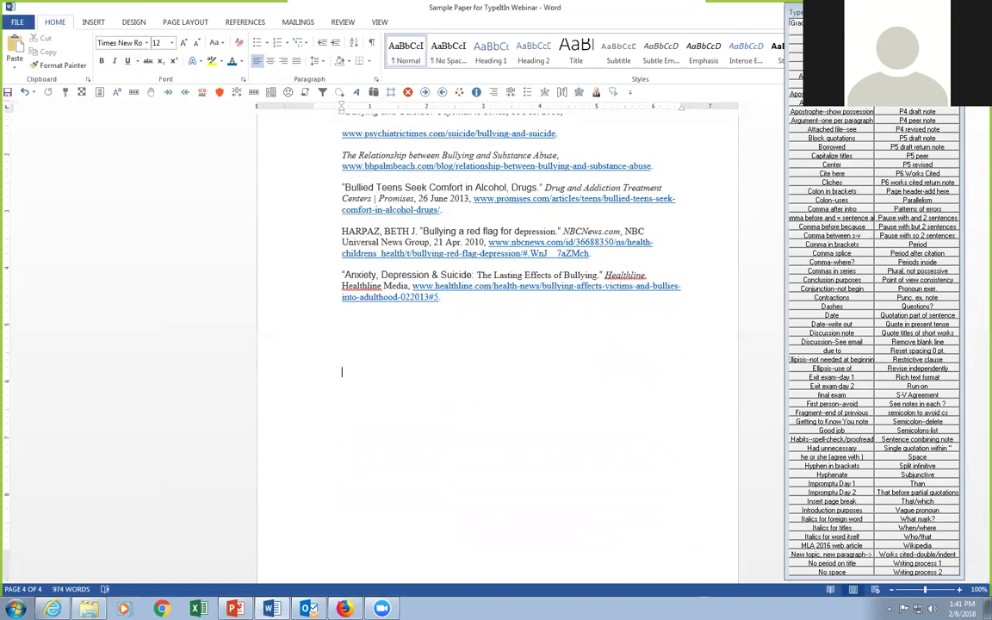
Add the draft return note beginning "Hi, I made just a few notes to help you revise" below the works cited entries.
type("Hi,")
key("Return")
type("I made just a few notes to help you revise. I did not mark technical issues that I am expecting you to find using the notes on previous assignments. I just focused on issues I thought you might not be aware of yet. Try to develop the essay more as you revise. Please use ")
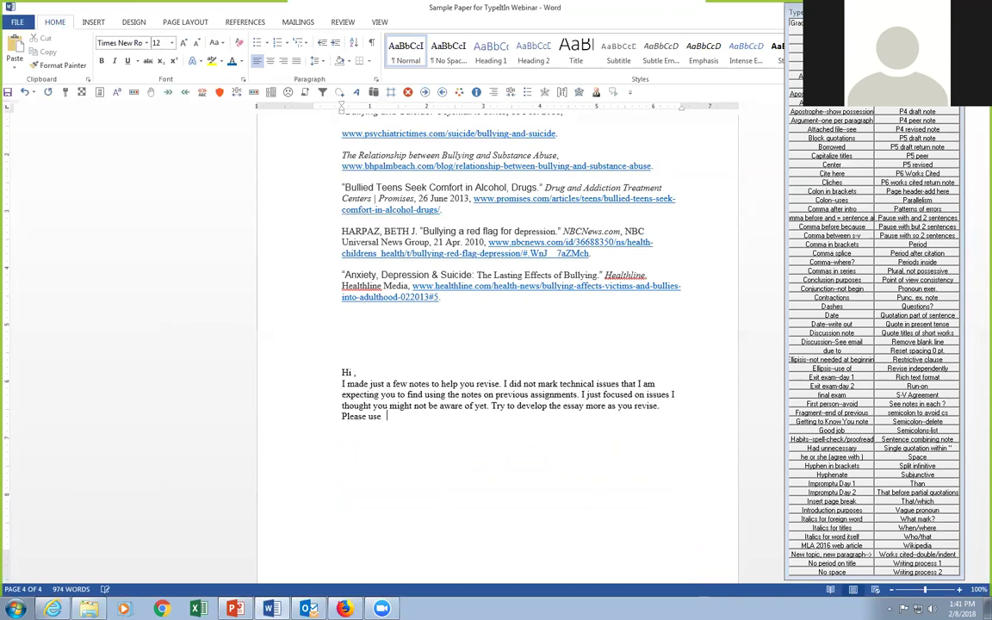
type("your peer reader's suggestions and your SafeAssign originality report to help you revise. The draft counts as a homework assignment only, and the grade is for turning in a draft on time, not a score based on its quality. Please ask if my notes raise questions or if you need help.")
key("Return")
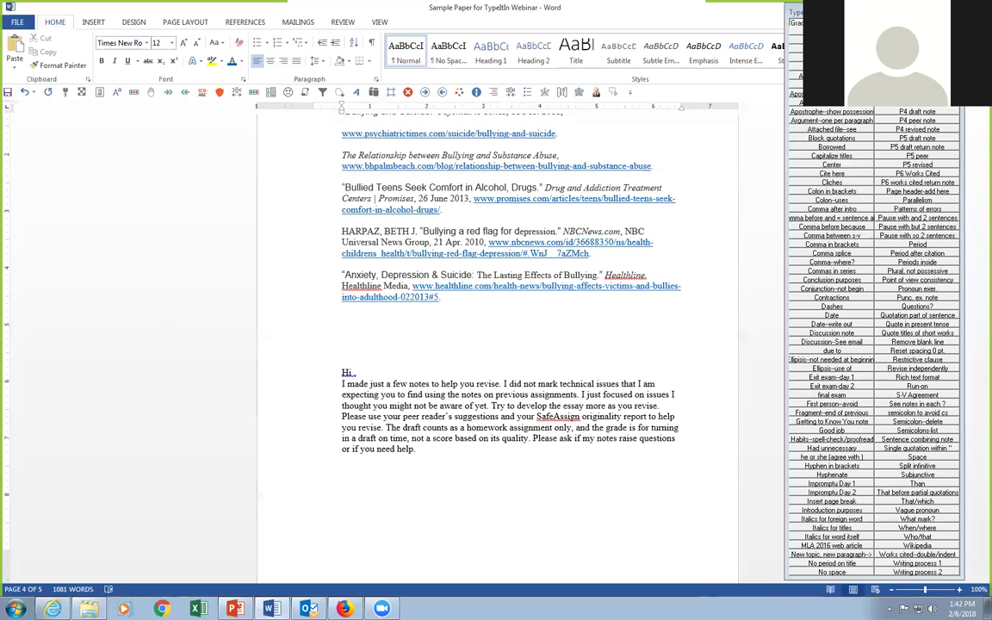
Open the "(cite here)" TypeItIn button for editing, review its settings, and save the button.
right_click(868, 99)
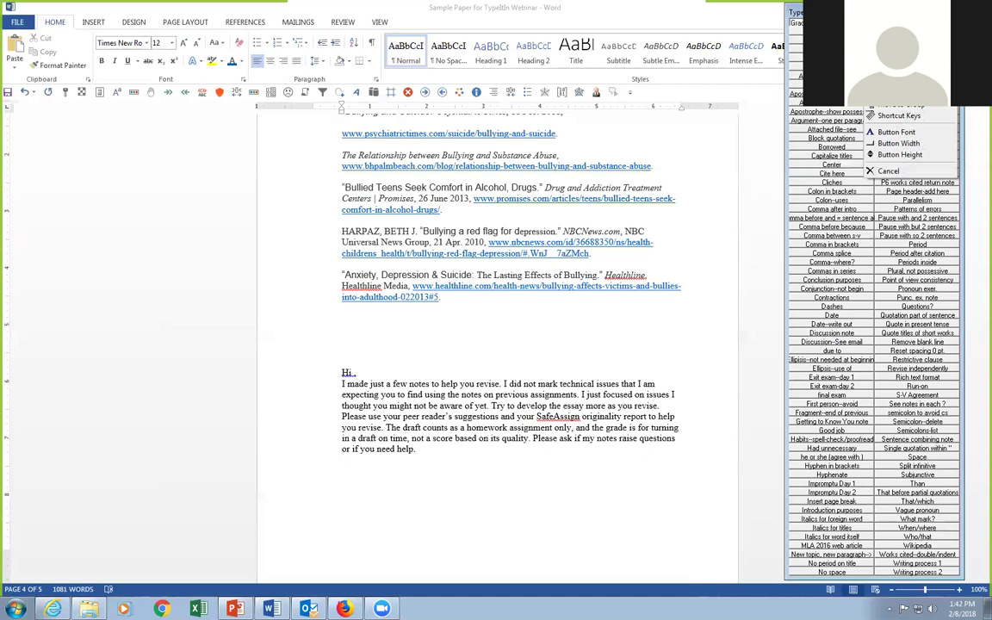
left_click(896, 104)
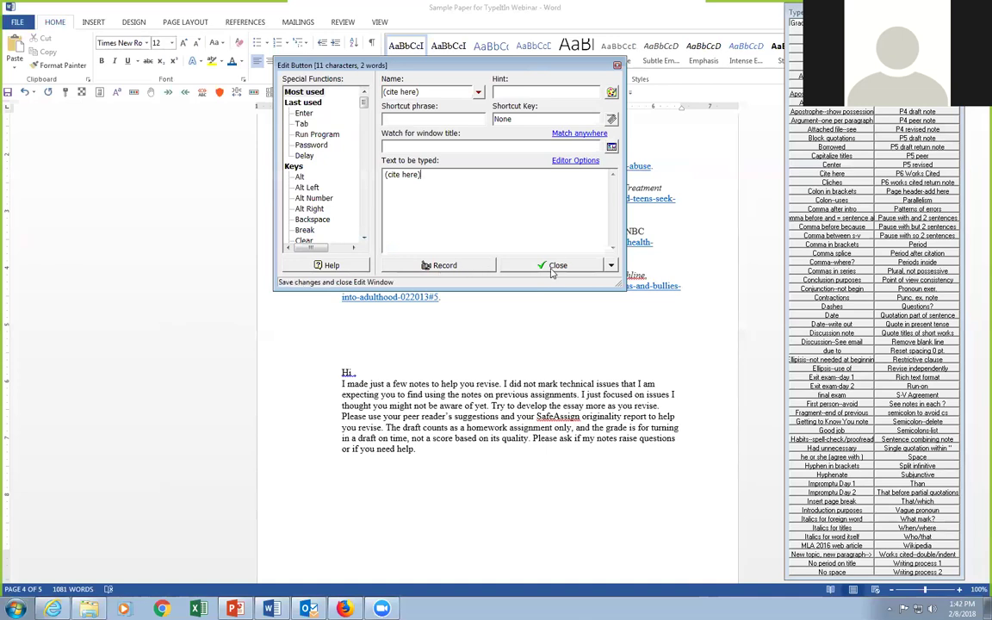
left_click(612, 267)
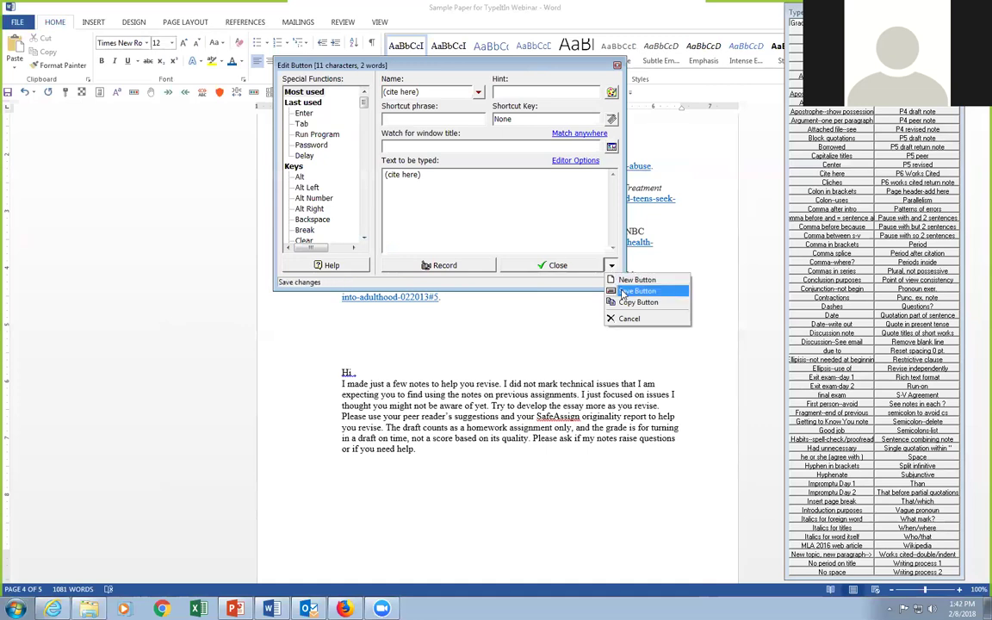
left_click(637, 291)
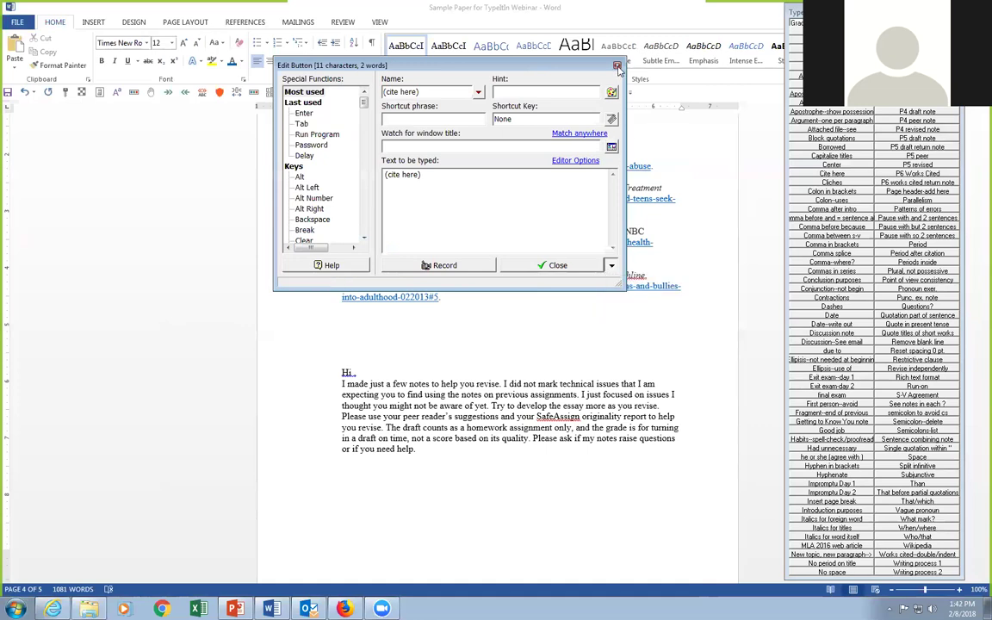
Start a new TypeItIn button, go over its name, text and save options, and close the editor without saving.
right_click(851, 91)
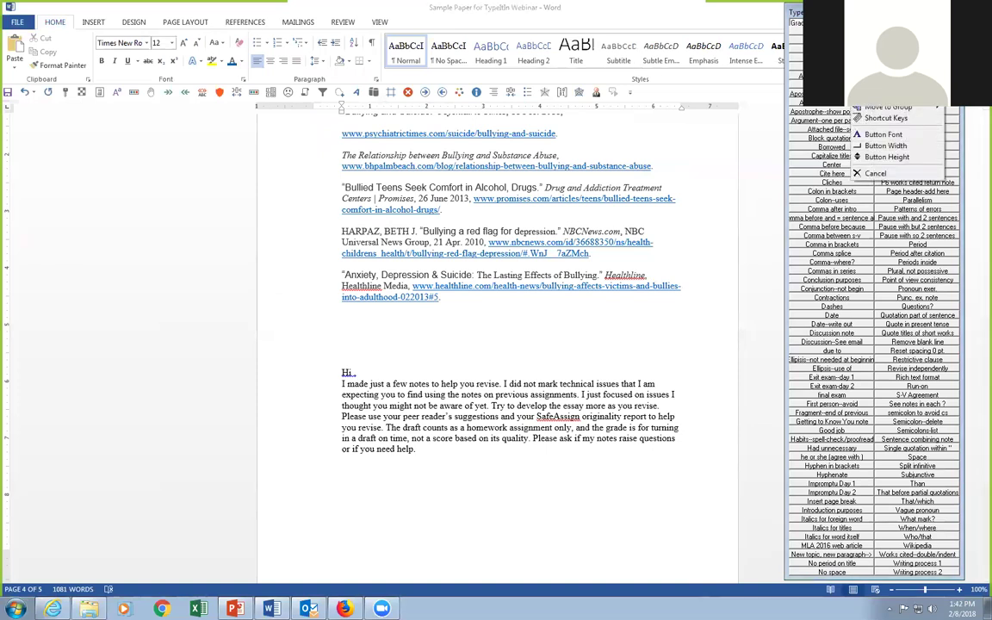
left_click(878, 95)
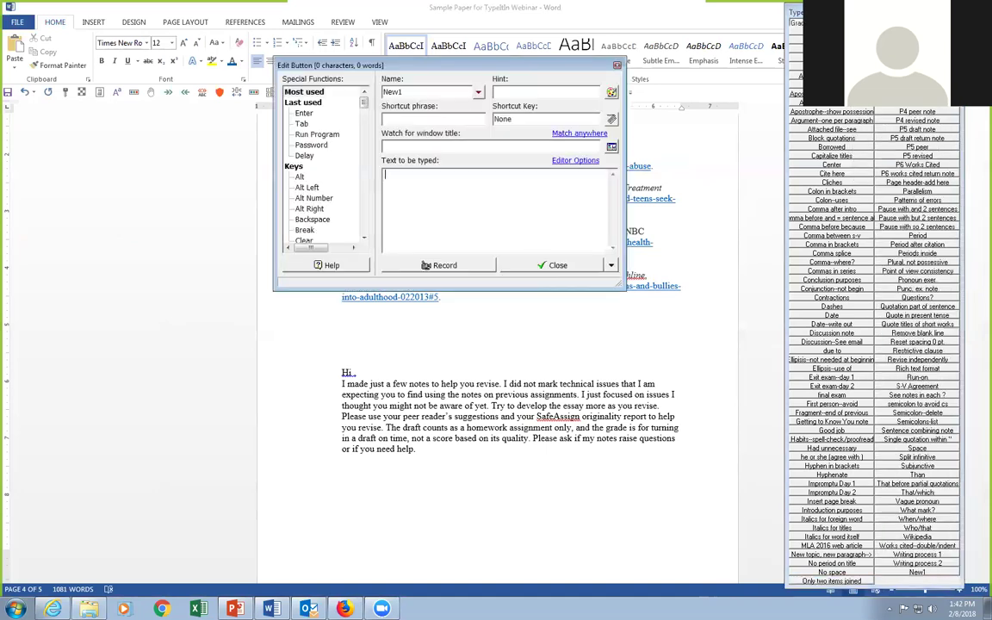
double_click(414, 92)
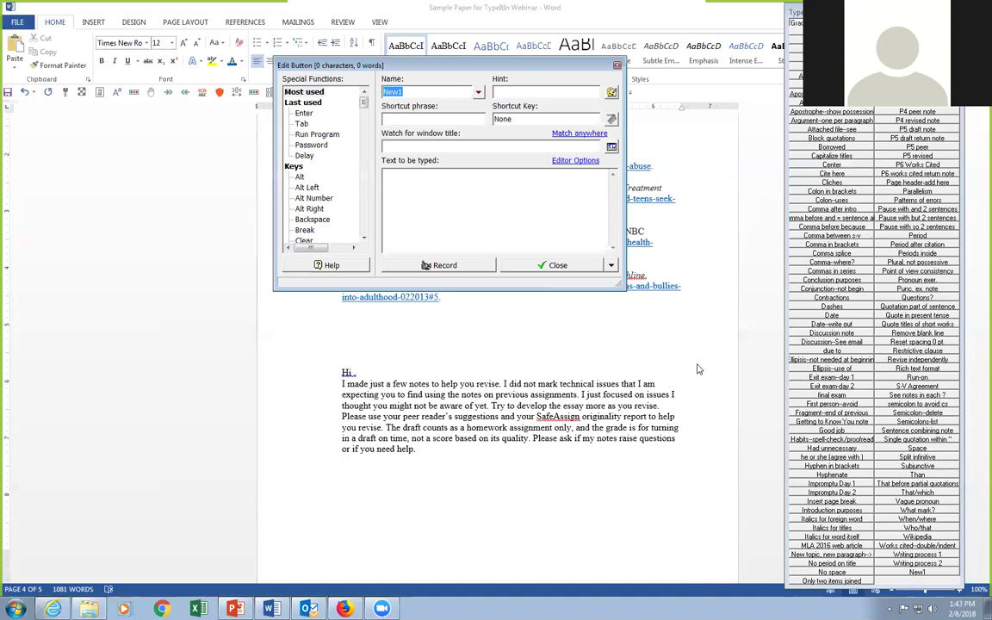
left_click(612, 266)
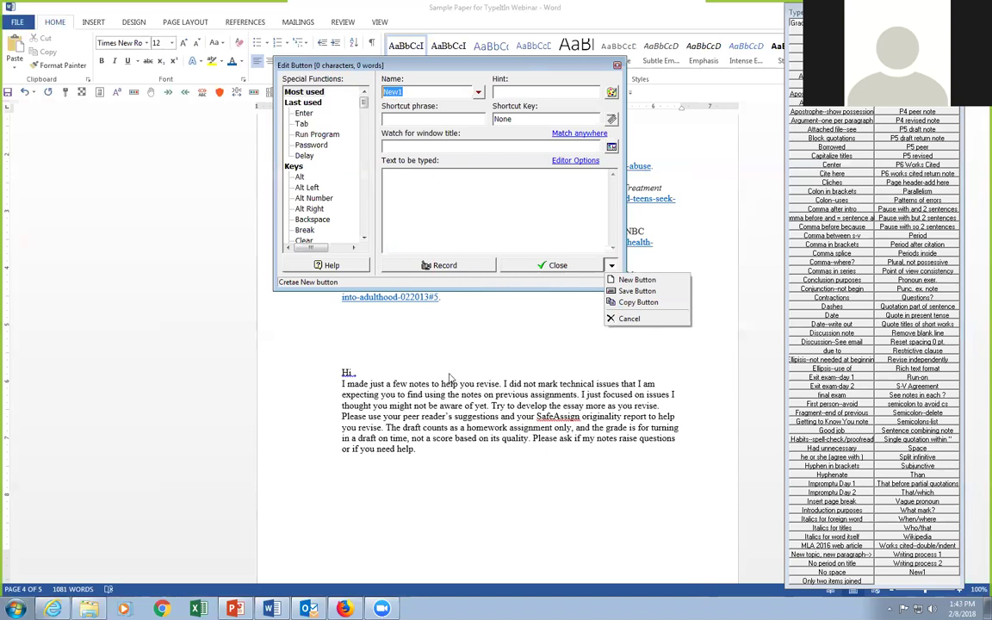
left_click(414, 195)
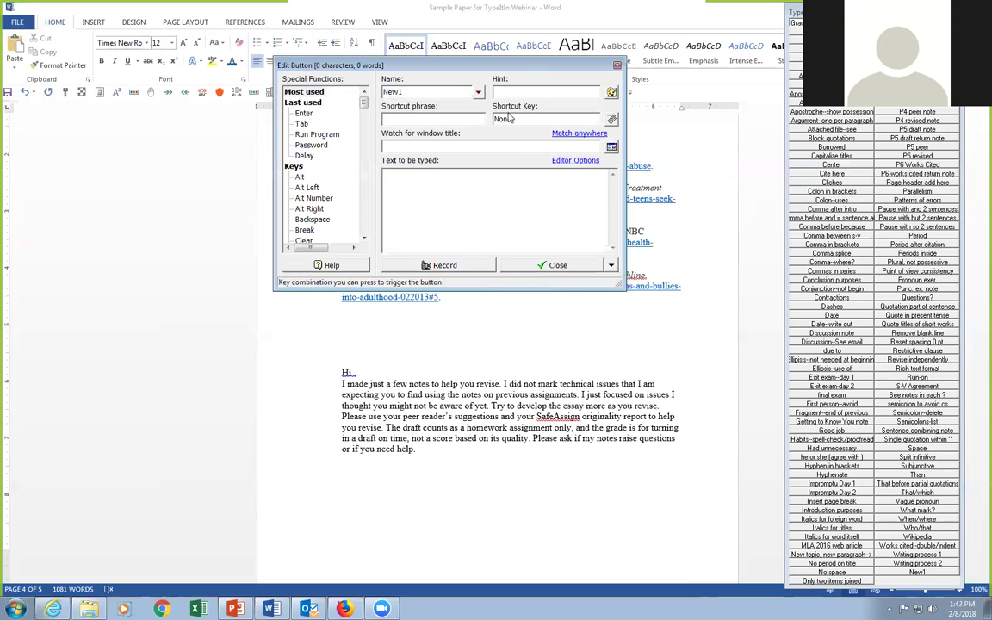
left_click(618, 68)
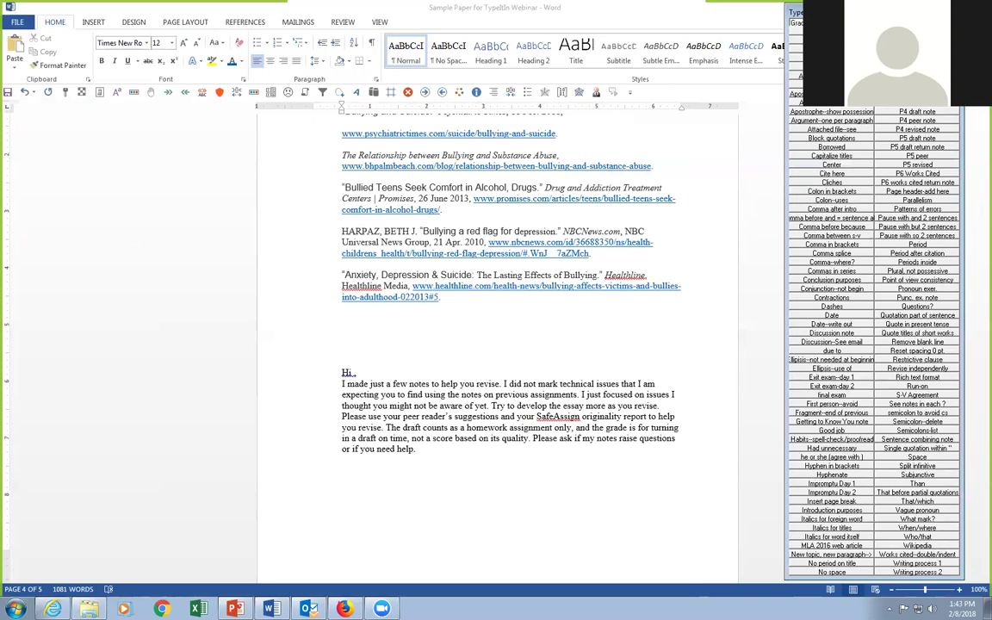
right_click(856, 107)
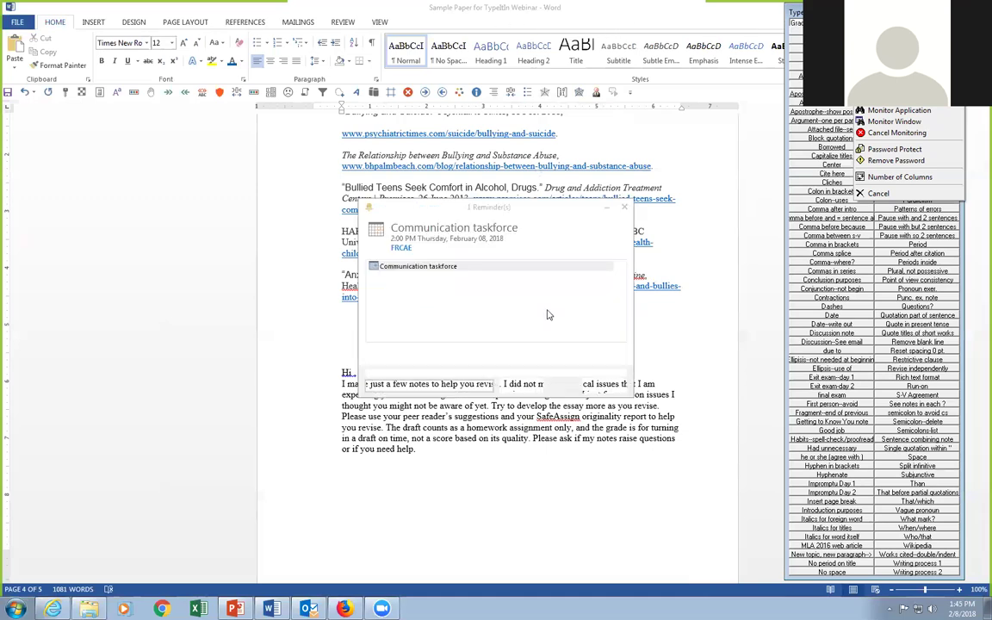
left_click(520, 284)
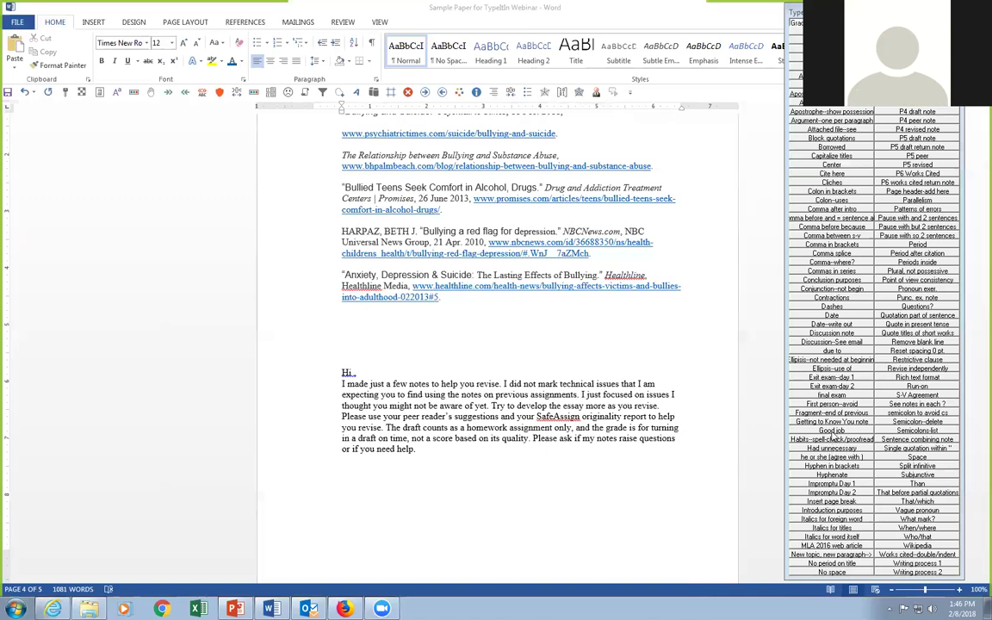
Open the "Good job" button for editing, review its full text including the portfolio date and closing acceptance line, and close the editor.
right_click(835, 431)
key("Down")
key("Down")
key("Down")
key("Return")
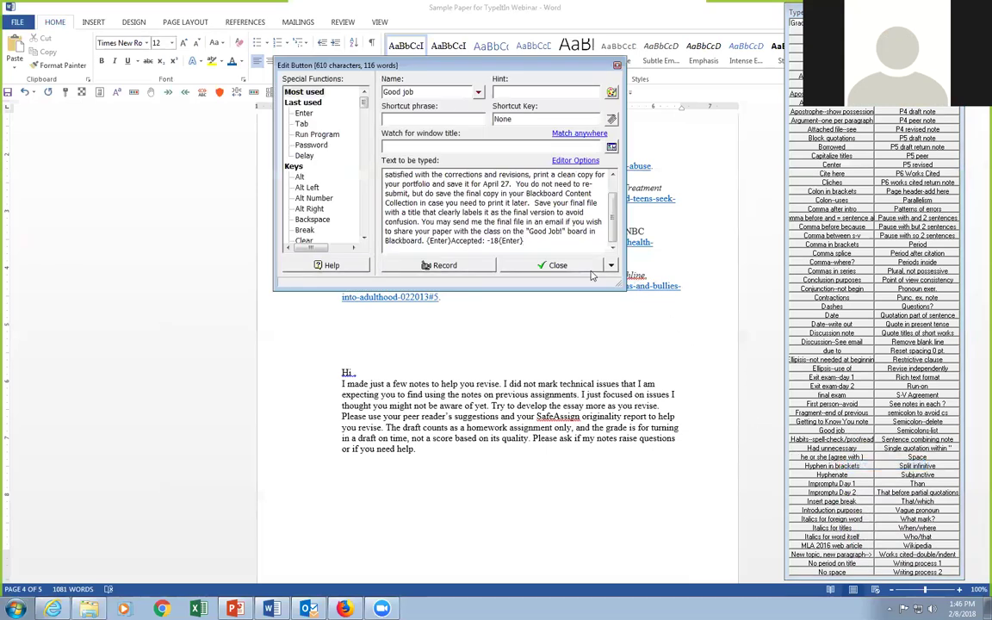
scroll(472, 214, "up", 1)
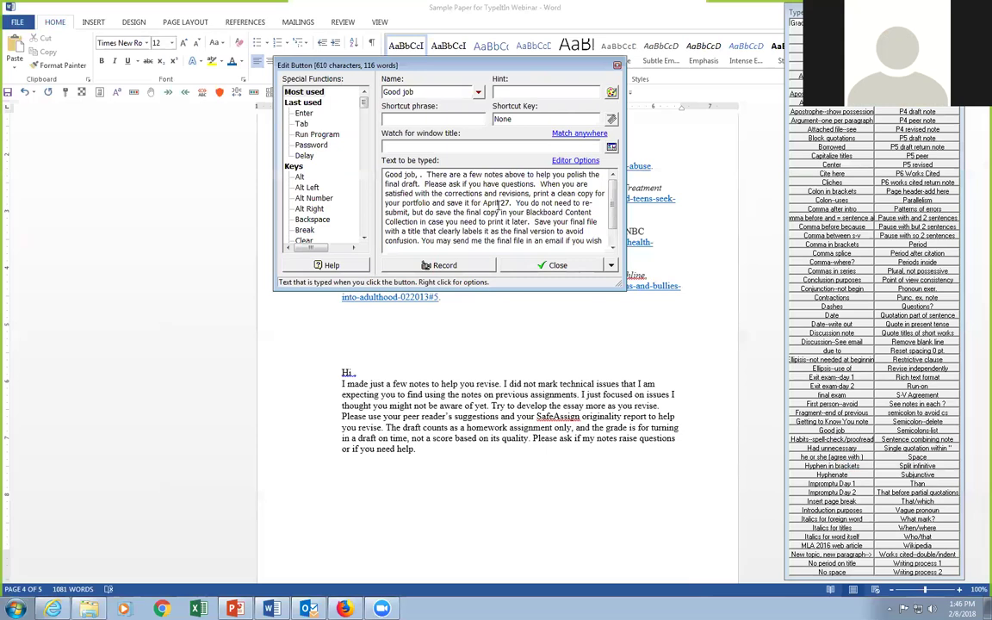
left_click(502, 203)
scroll(495, 215, "down", 1)
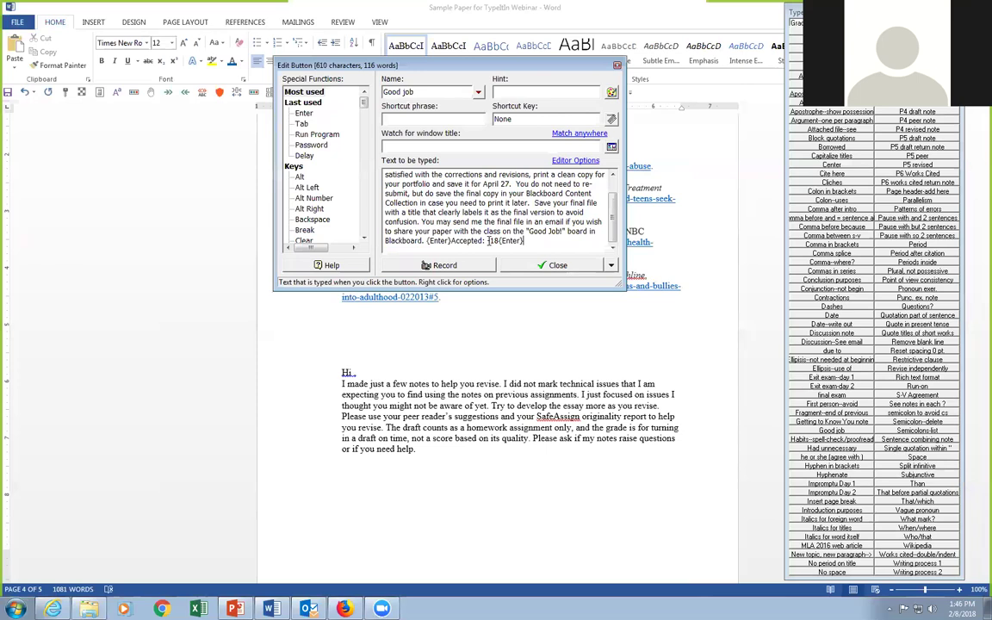
scroll(498, 236, "up", 1)
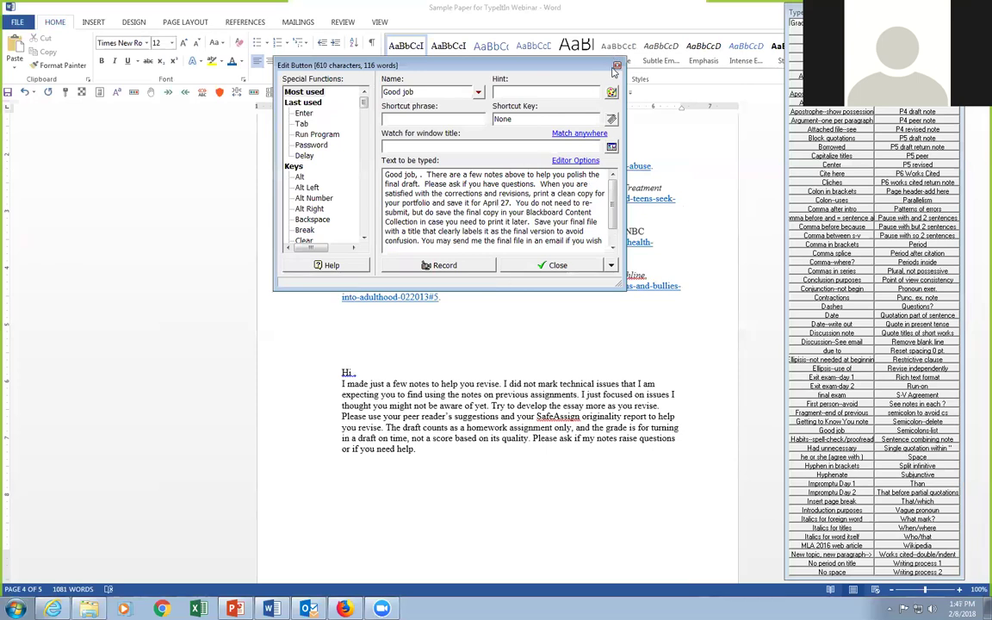
key("Escape")
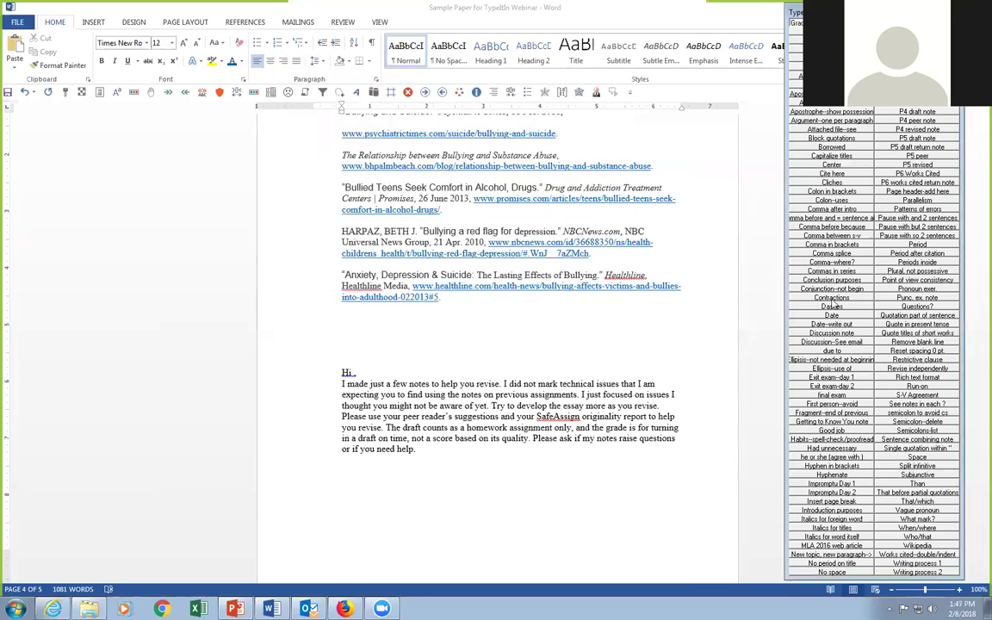